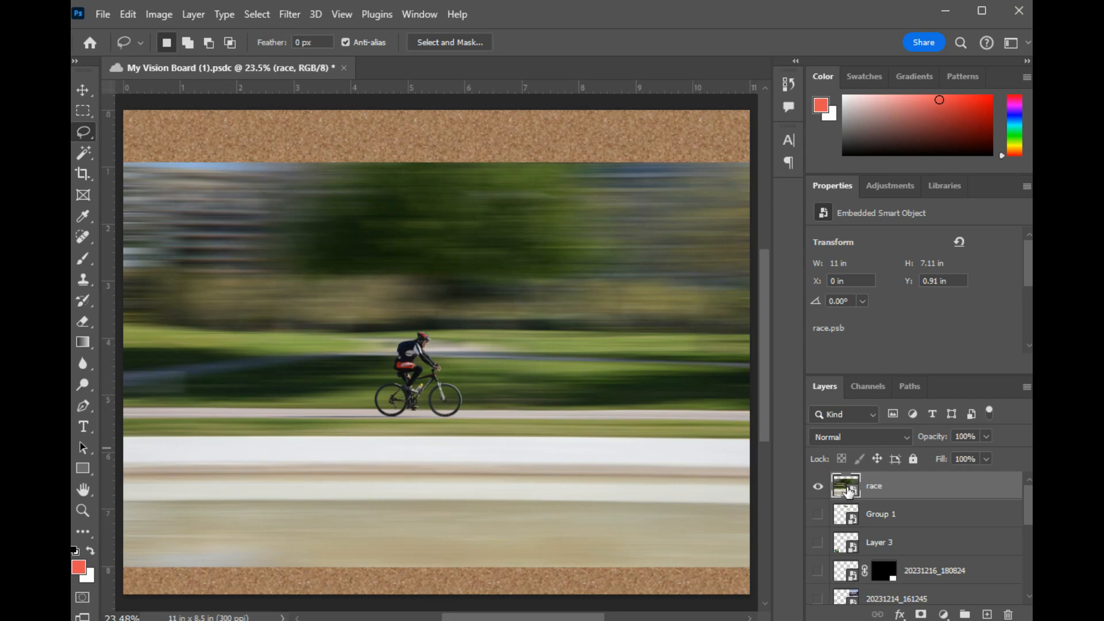
# - Open the race smart object's contents and mask the photo with a jagged lasso outline around the cyclist, about 4.2 by 3.2 in
pyautogui.doubleClick(846, 488)
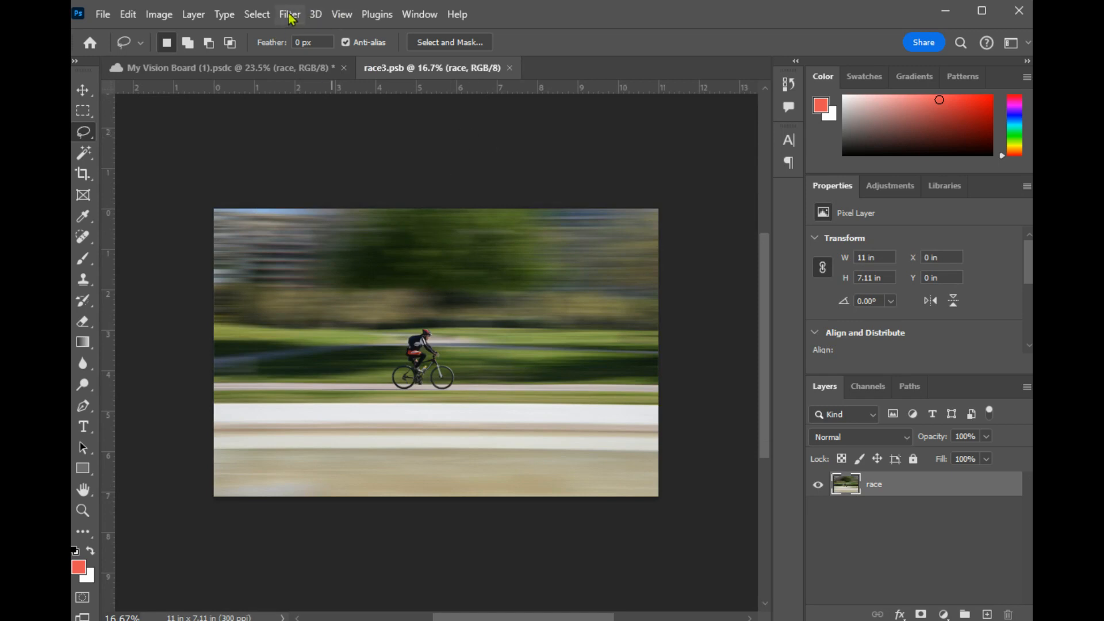
pyautogui.hotkey('ctrl', '0')
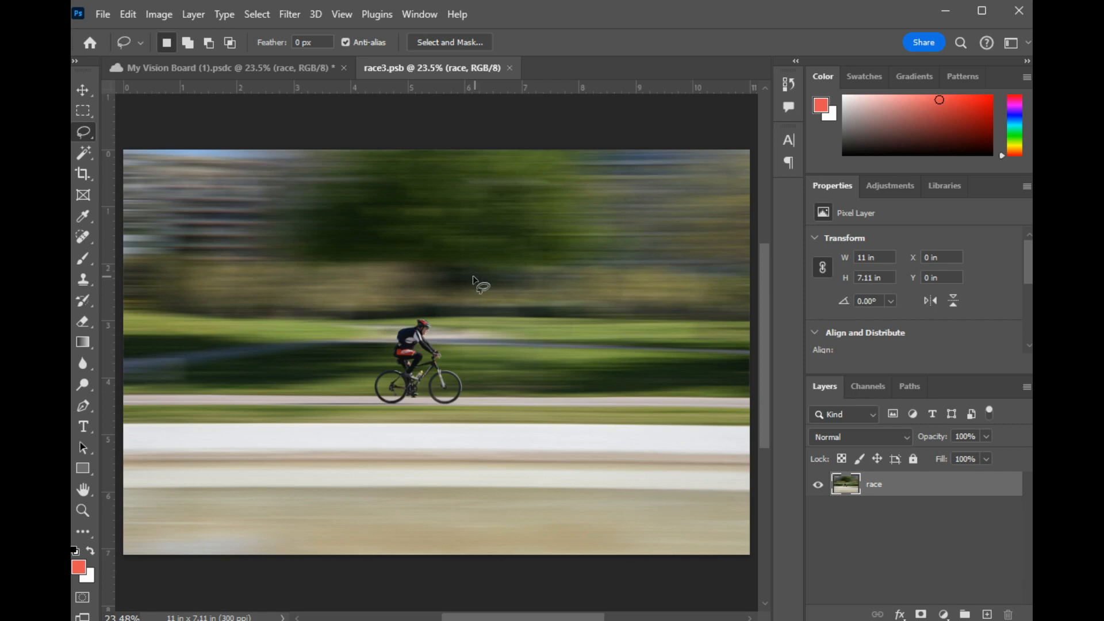
pyautogui.moveTo(474, 277)
pyautogui.mouseDown()
pyautogui.moveTo(413, 292)
pyautogui.moveTo(297, 360)
pyautogui.moveTo(354, 457)
pyautogui.moveTo(533, 398)
pyautogui.moveTo(478, 275)
pyautogui.mouseUp()
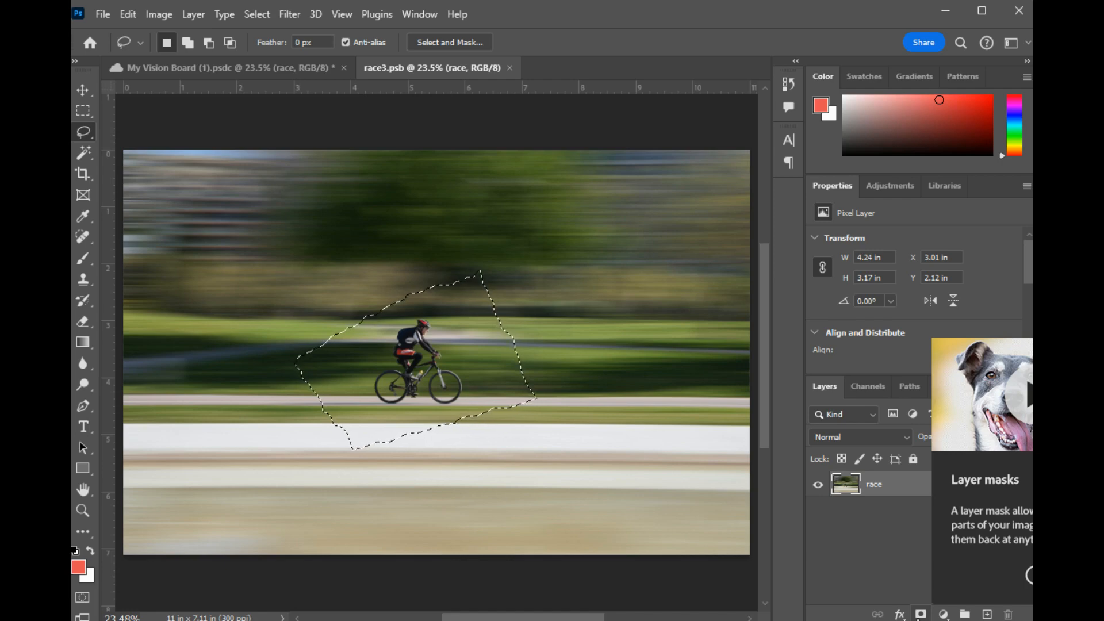
pyautogui.click(921, 614)
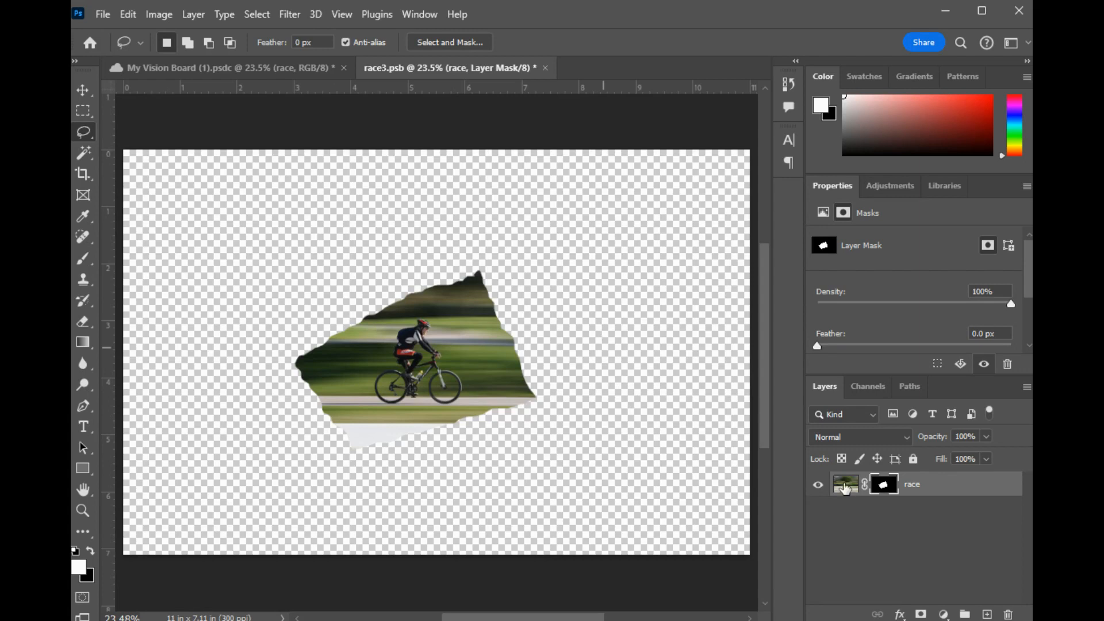
# - Add a pattern fill layer using a light grey paper texture from Artists Papers1 and place it beneath the race layer
pyautogui.click(925, 546)
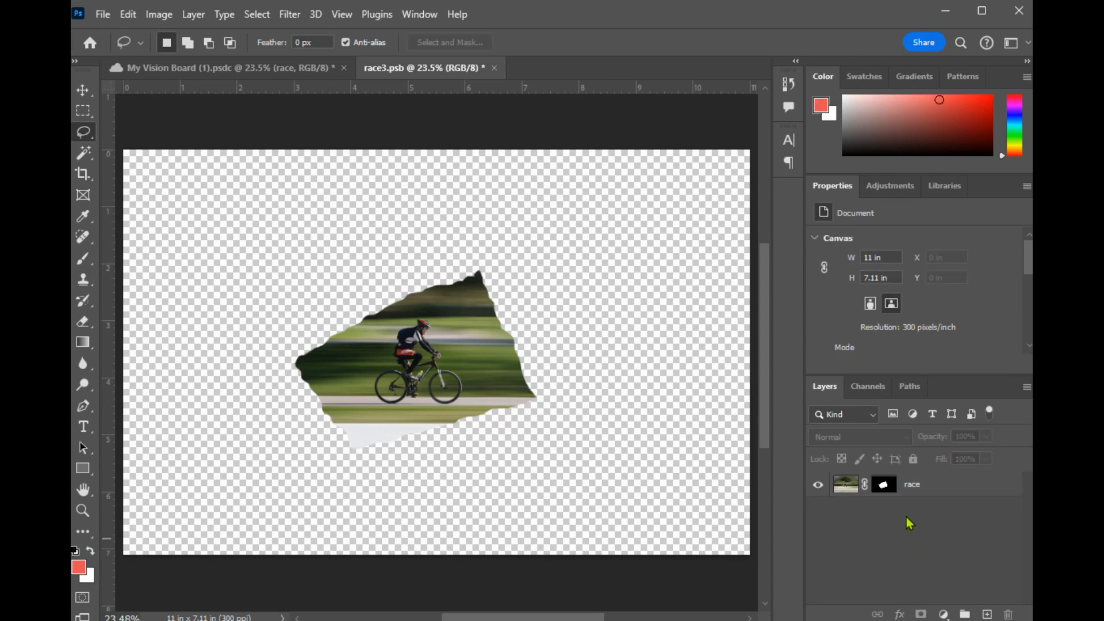
pyautogui.click(195, 14)
pyautogui.moveTo(274, 216)
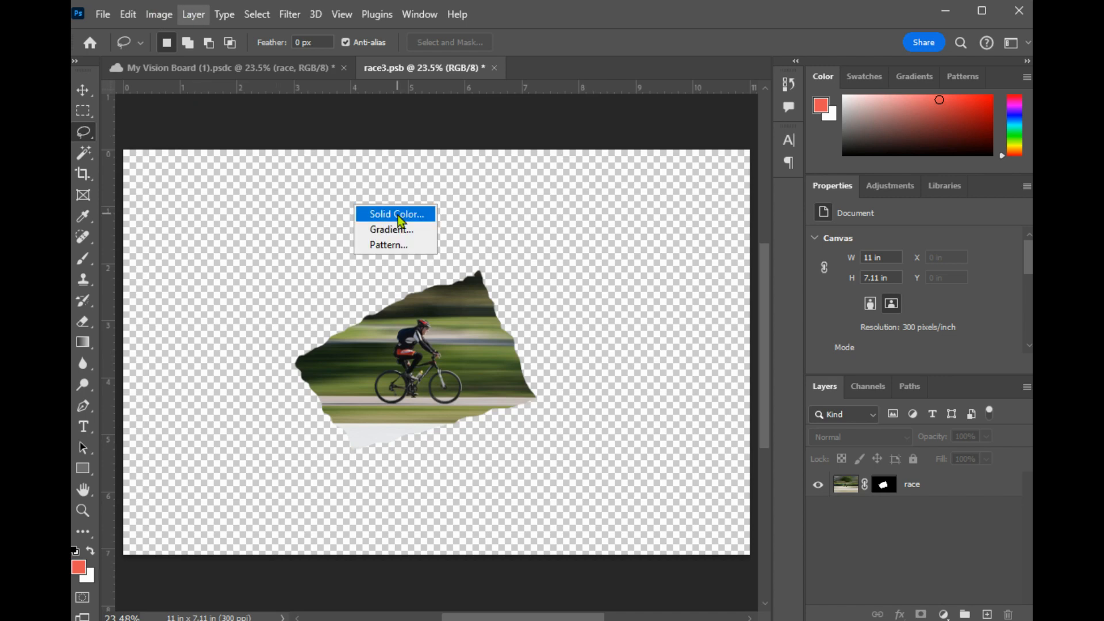
pyautogui.click(393, 247)
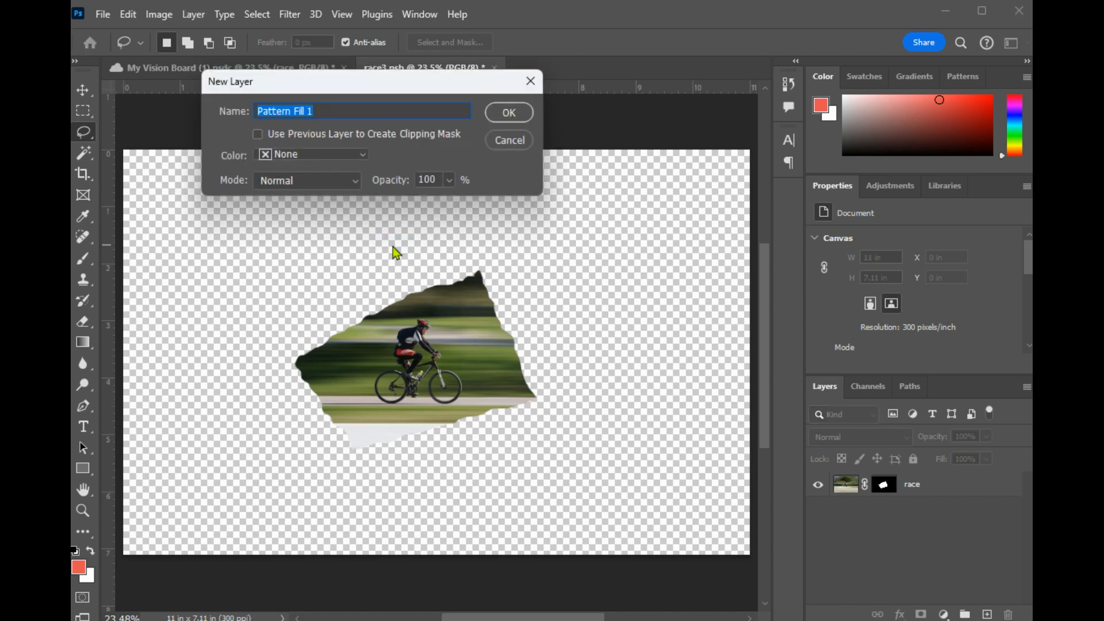
pyautogui.click(506, 112)
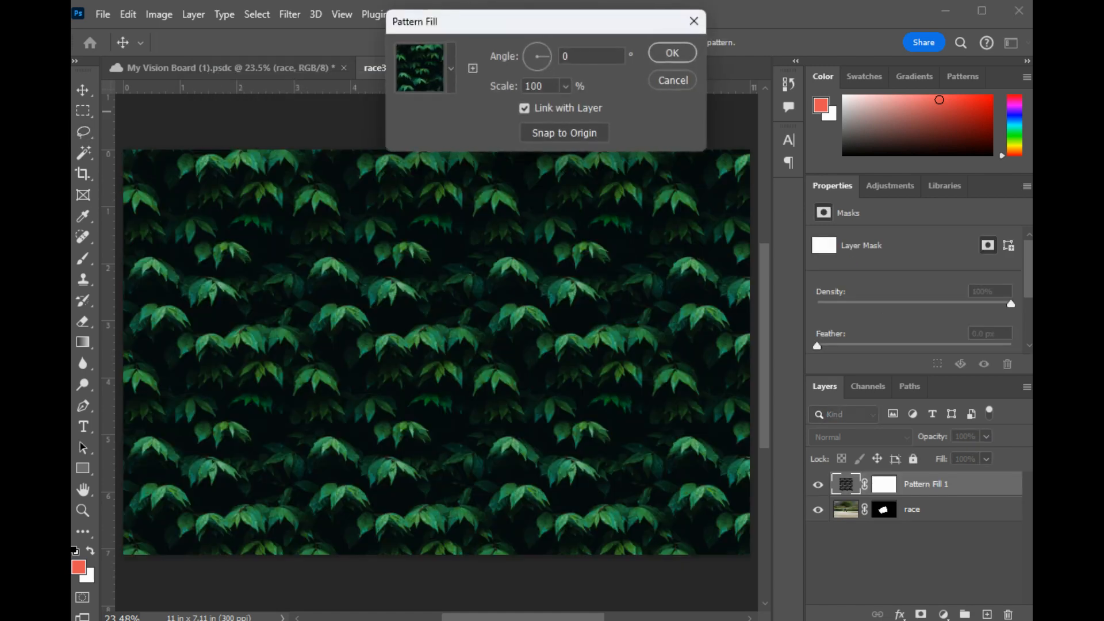
pyautogui.click(450, 69)
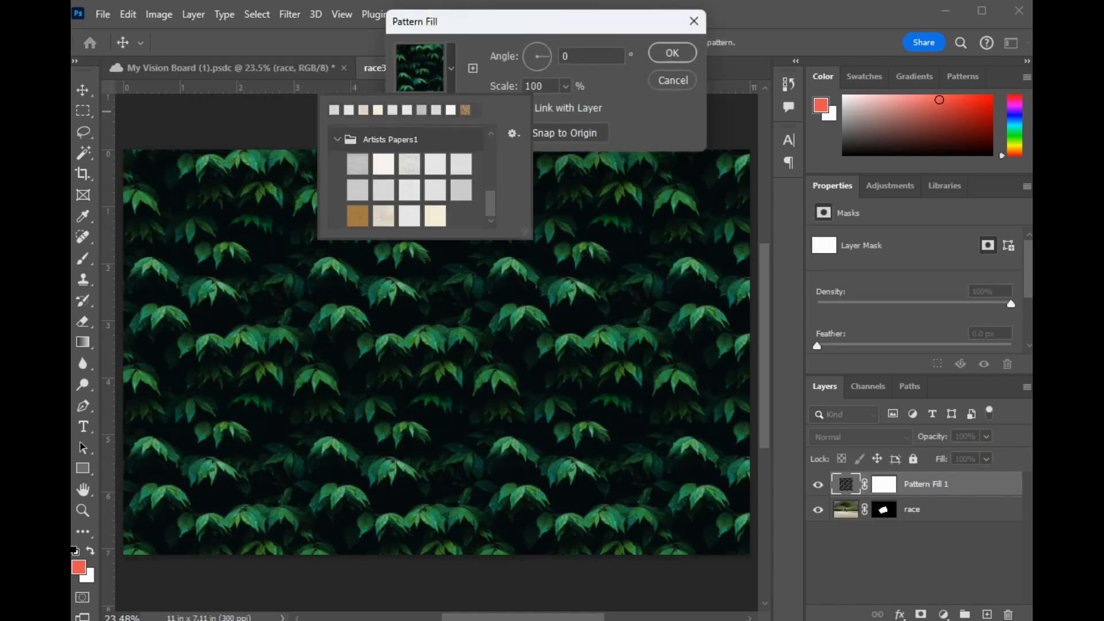
pyautogui.click(383, 215)
pyautogui.click(384, 188)
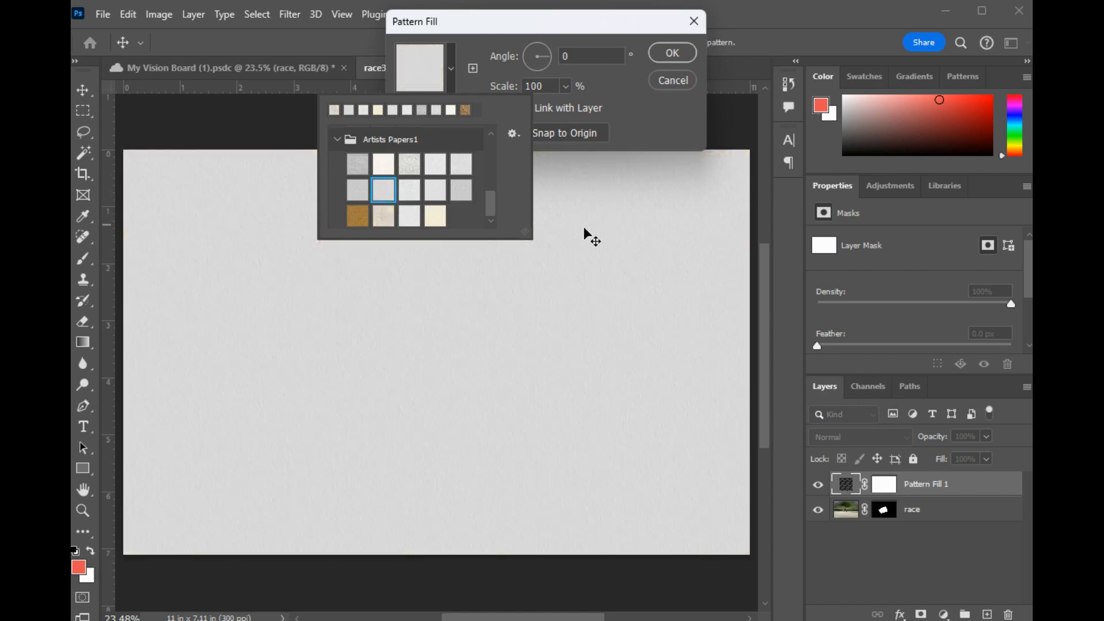
pyautogui.press('Return')
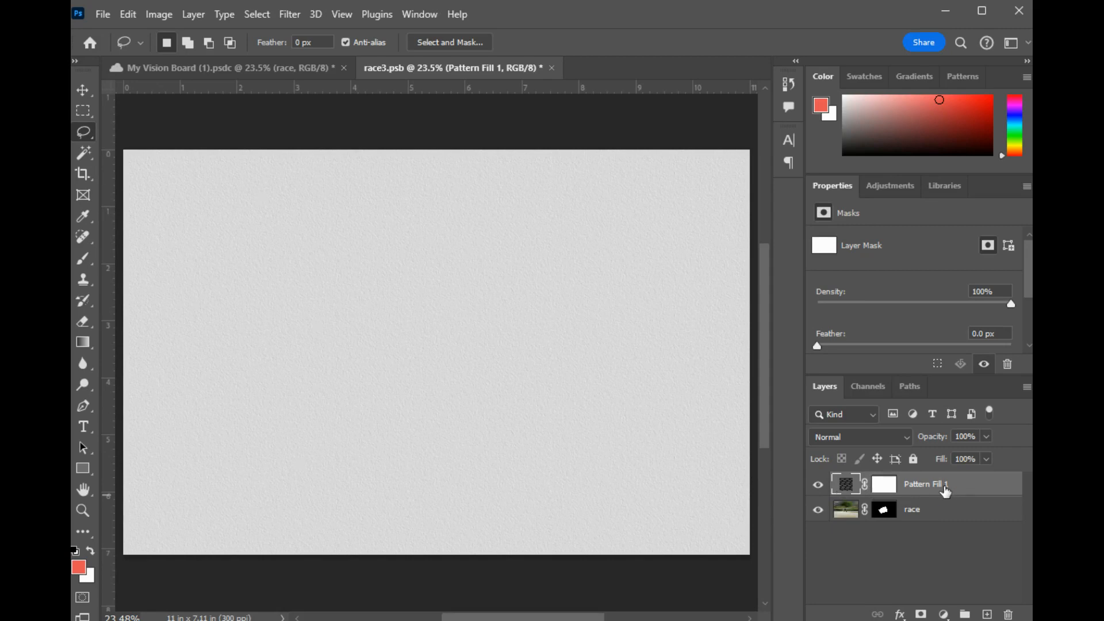
pyautogui.moveTo(951, 519); pyautogui.dragTo(942, 483)
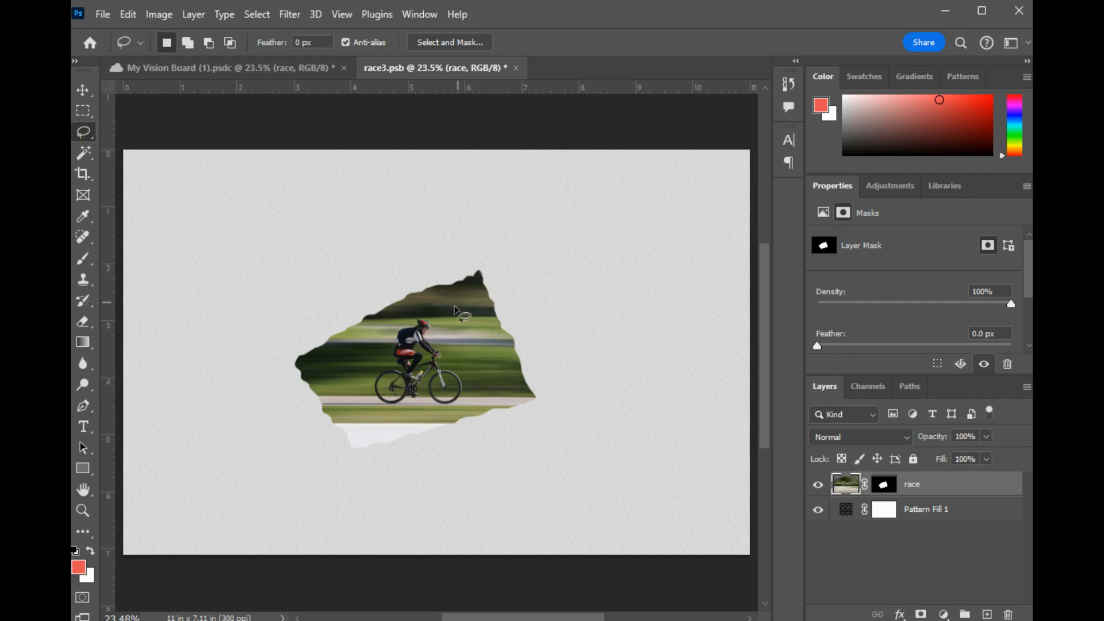
# - Lasso a second, slightly different freehand outline closely following the torn edge of the cyclist photo
pyautogui.scroll(1, 438, 384)
pyautogui.scroll(3, 438, 384)
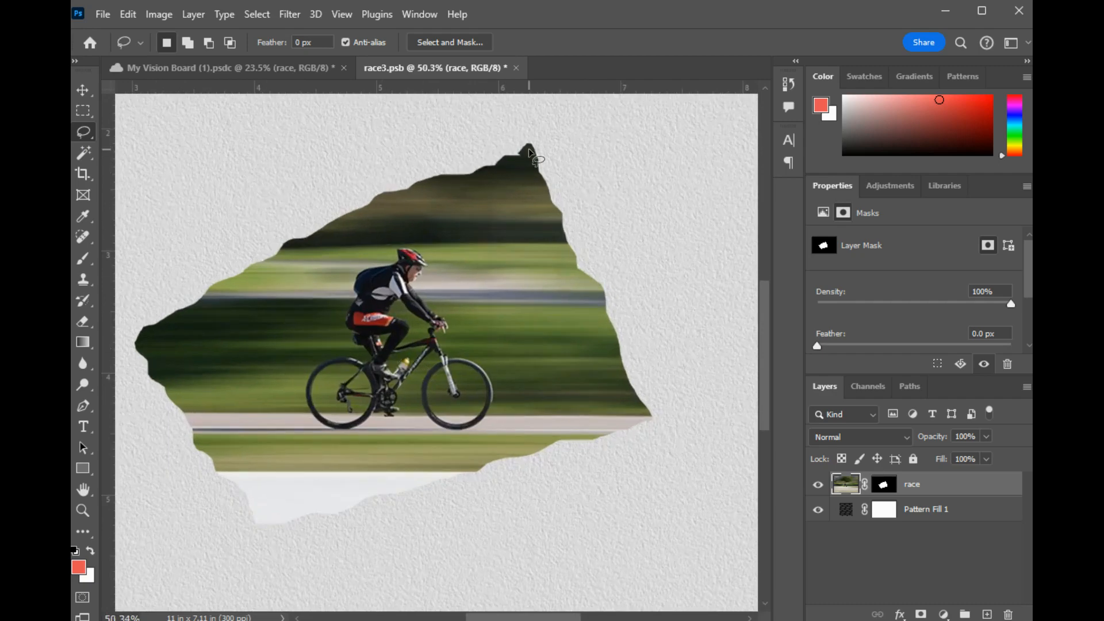
pyautogui.moveTo(519, 150); pyautogui.dragTo(300, 239)
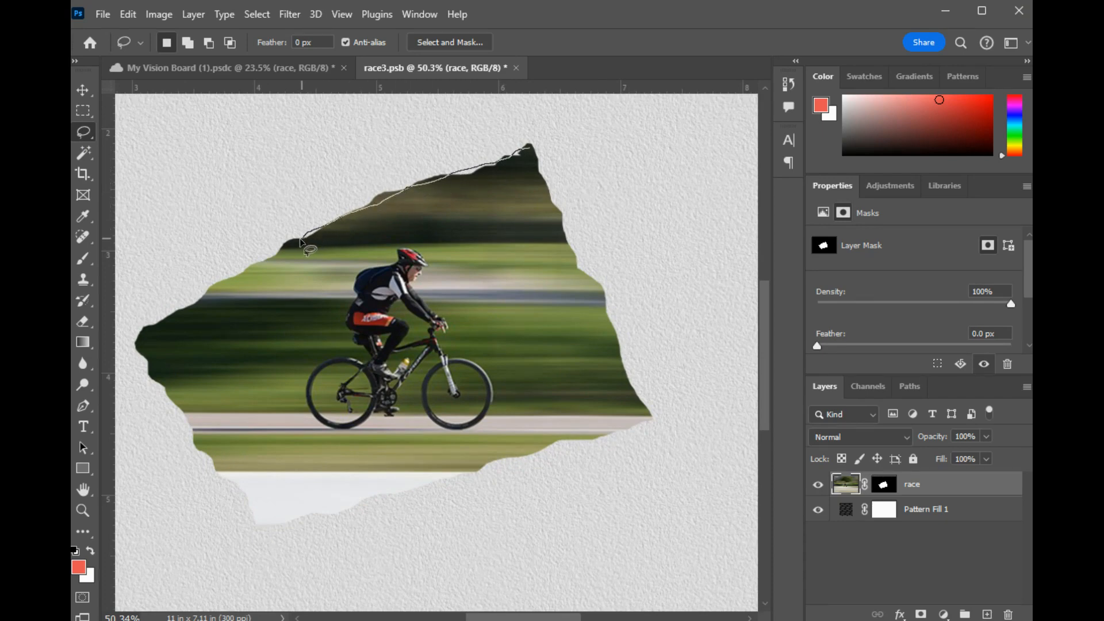
pyautogui.moveTo(251, 268)
pyautogui.mouseDown()
pyautogui.moveTo(137, 341)
pyautogui.moveTo(208, 459)
pyautogui.moveTo(266, 517)
pyautogui.moveTo(285, 524)
pyautogui.moveTo(423, 497)
pyautogui.moveTo(614, 427)
pyautogui.mouseUp()
pyautogui.moveTo(644, 418); pyautogui.dragTo(598, 292)
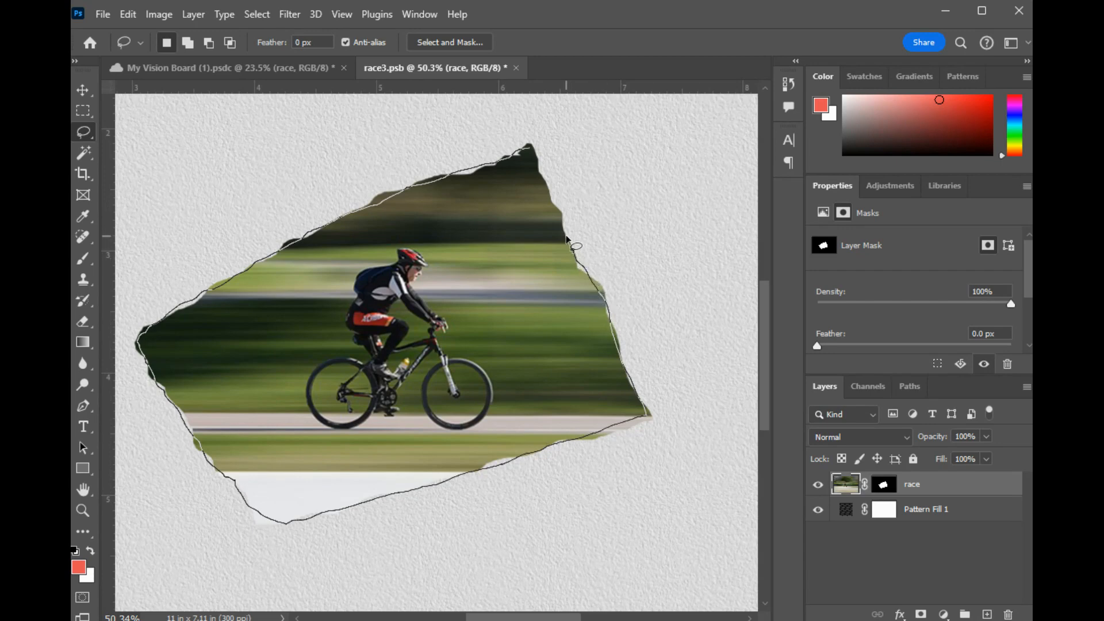
pyautogui.moveTo(566, 238); pyautogui.dragTo(529, 148)
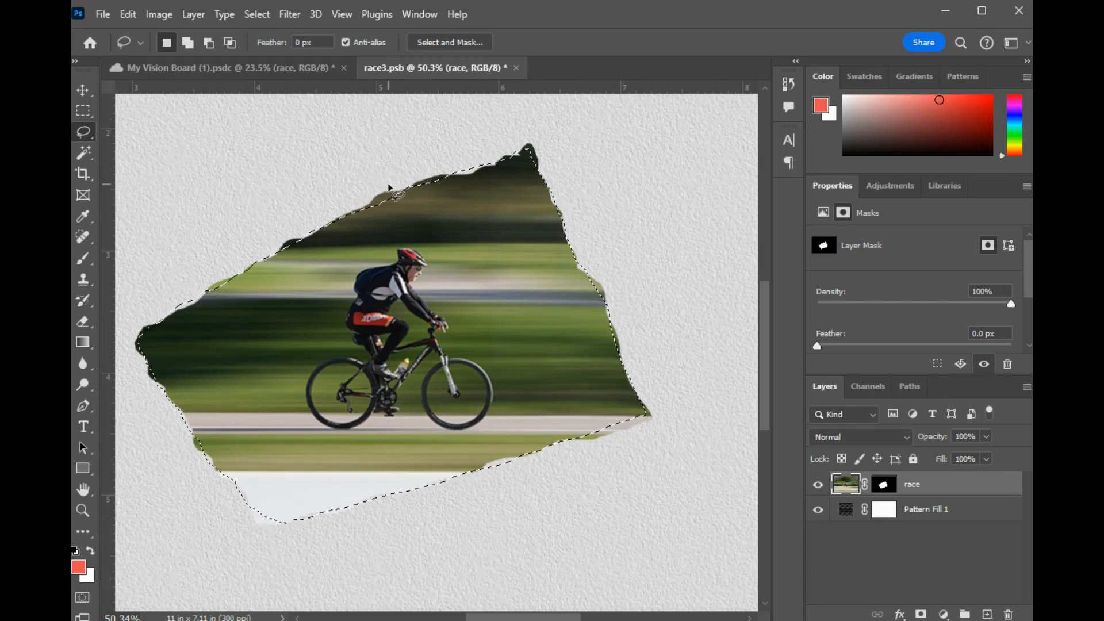
# - Fill the pattern fill layer's mask black outside the lasso outline, deselect, and return to the race layer's image
pyautogui.click(976, 513)
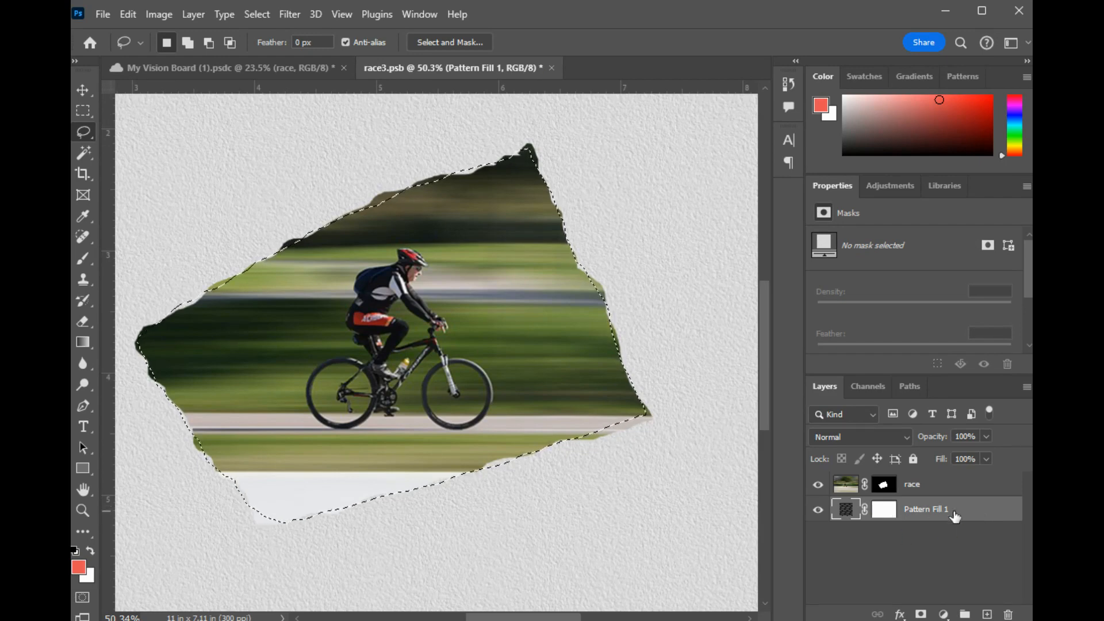
pyautogui.keyDown('alt'); pyautogui.click(889, 518); pyautogui.keyUp('alt')
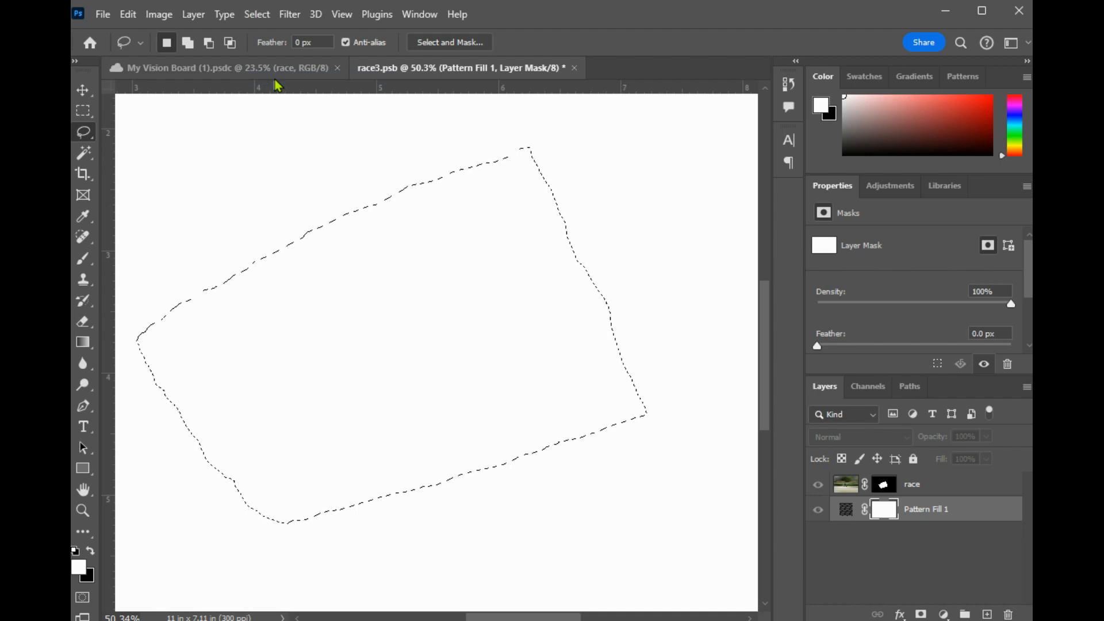
pyautogui.hotkey('ctrl', 'BackSpace')
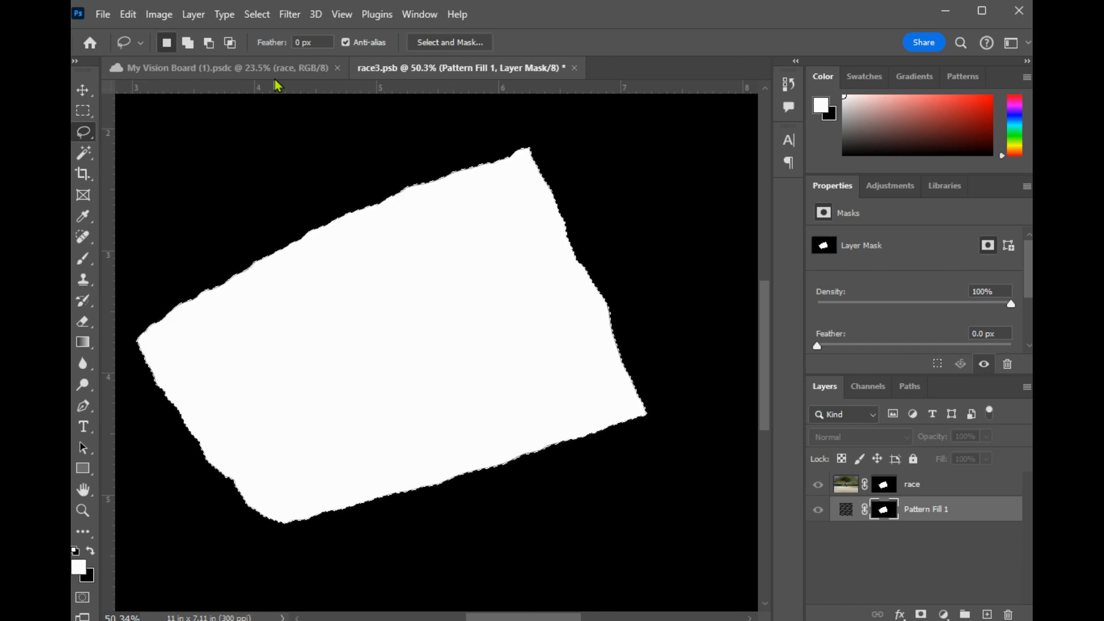
pyautogui.click(257, 14)
pyautogui.click(275, 49)
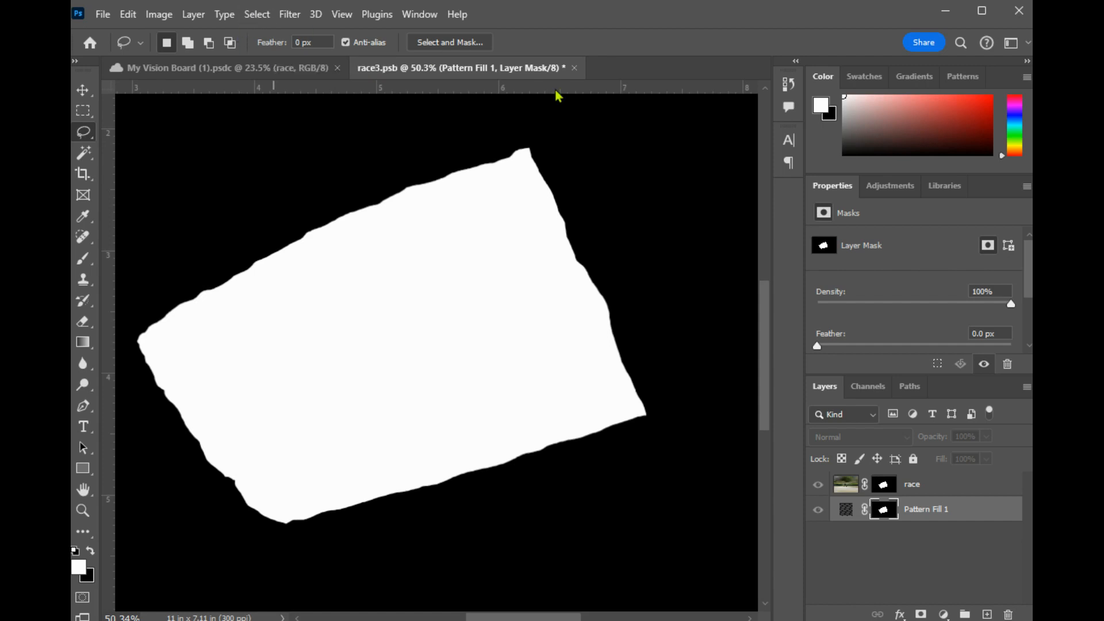
pyautogui.click(850, 486)
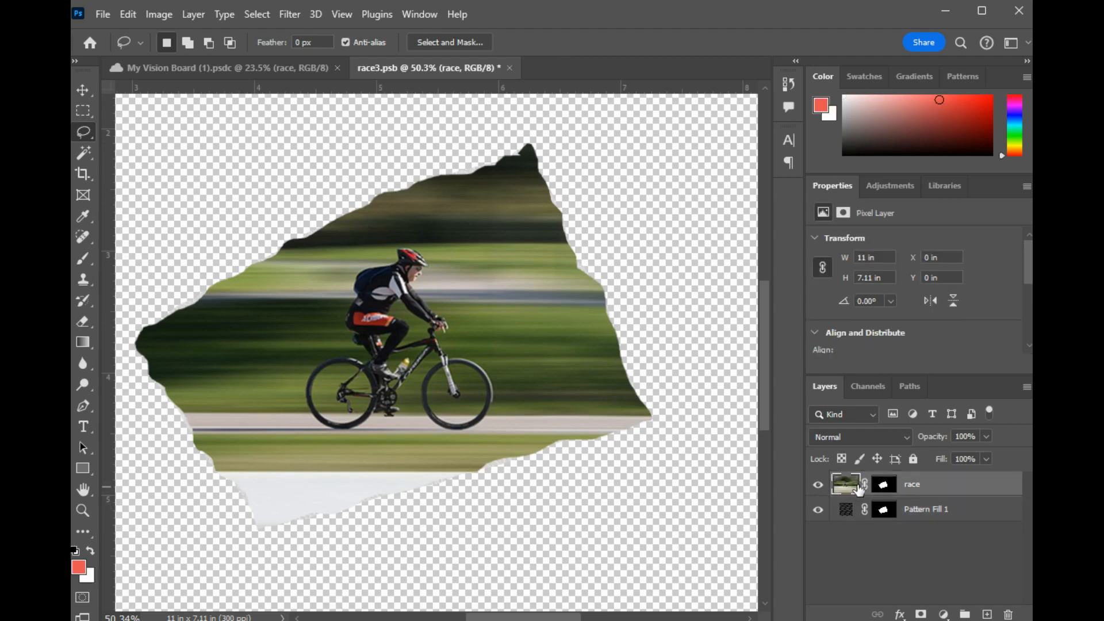
# - Apply the Crystallize filter to the race layer's mask to roughen the photo's torn edge
pyautogui.scroll(2, 557, 245)
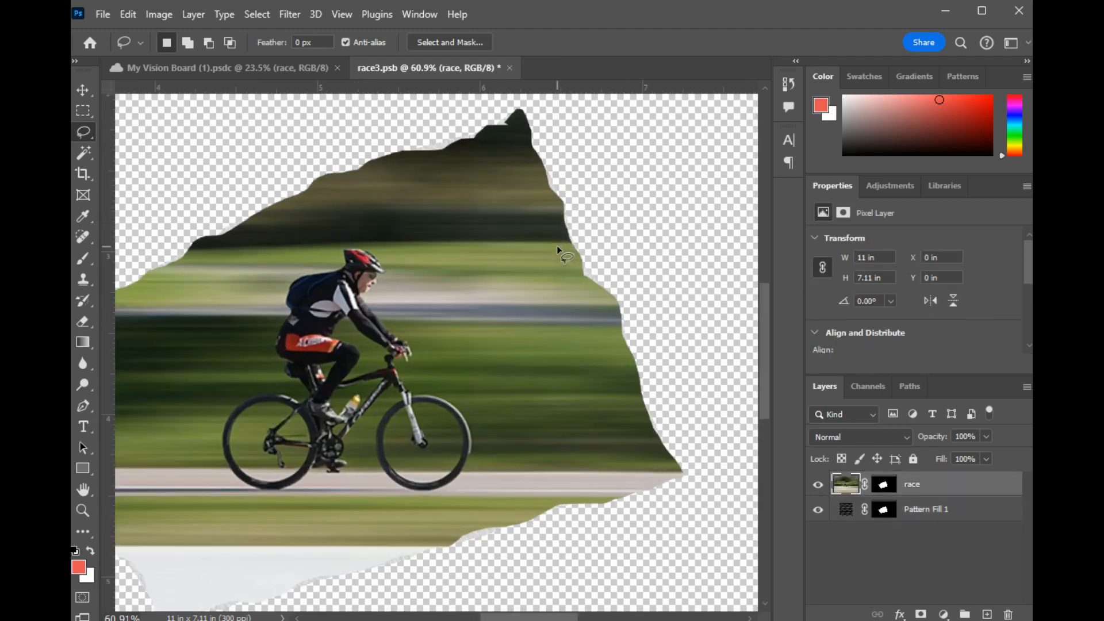
pyautogui.scroll(8, 557, 245)
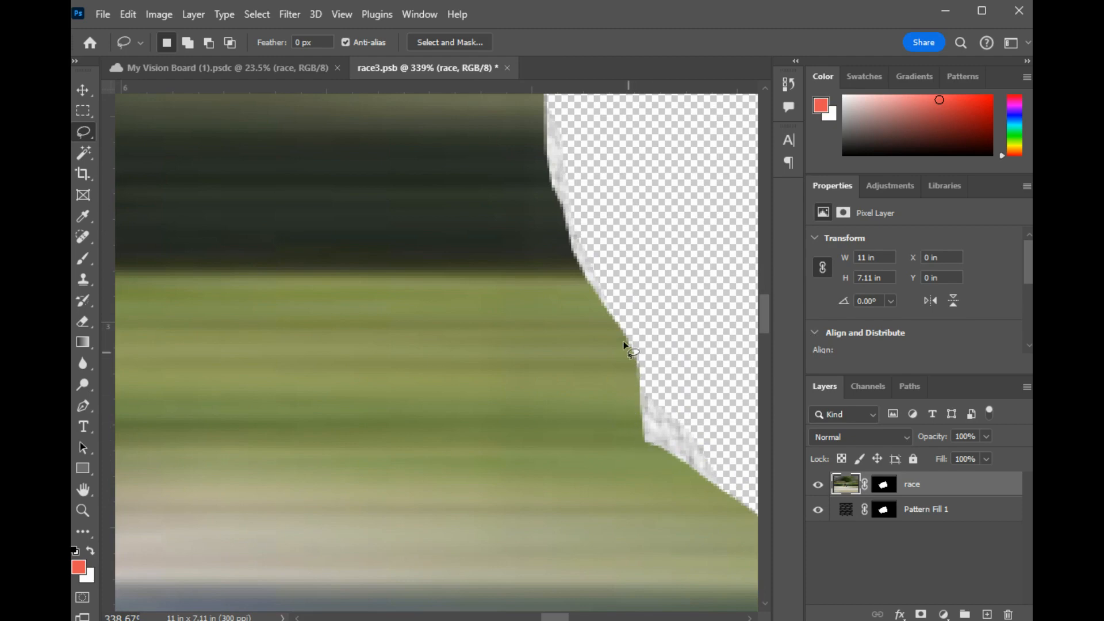
pyautogui.scroll(-5, 608, 303)
pyautogui.scroll(-6, 609, 303)
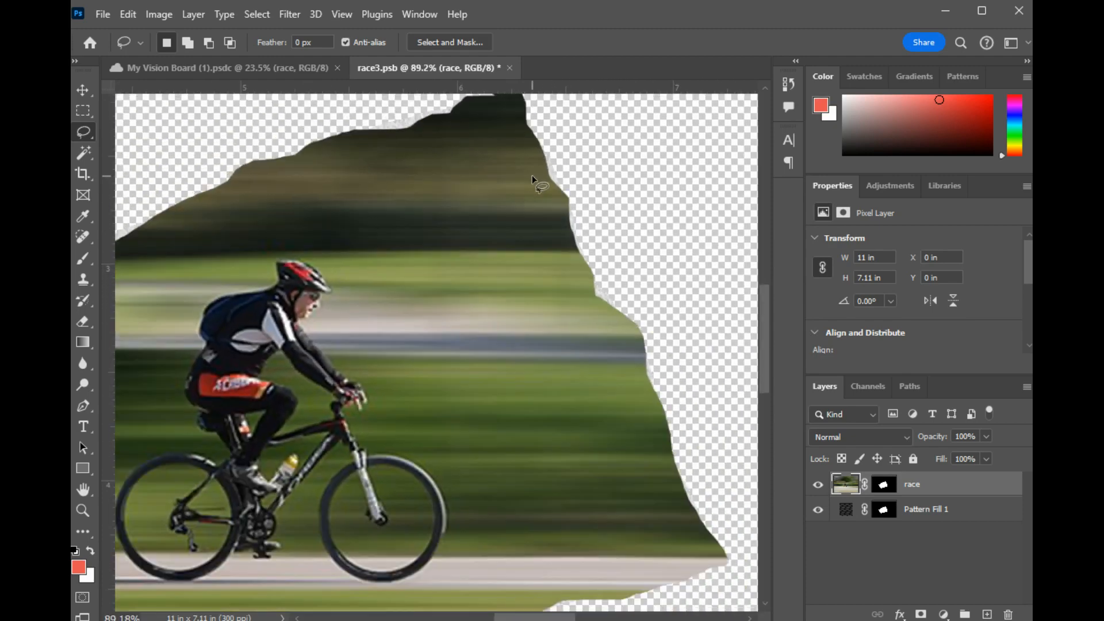
pyautogui.scroll(-1, 532, 175)
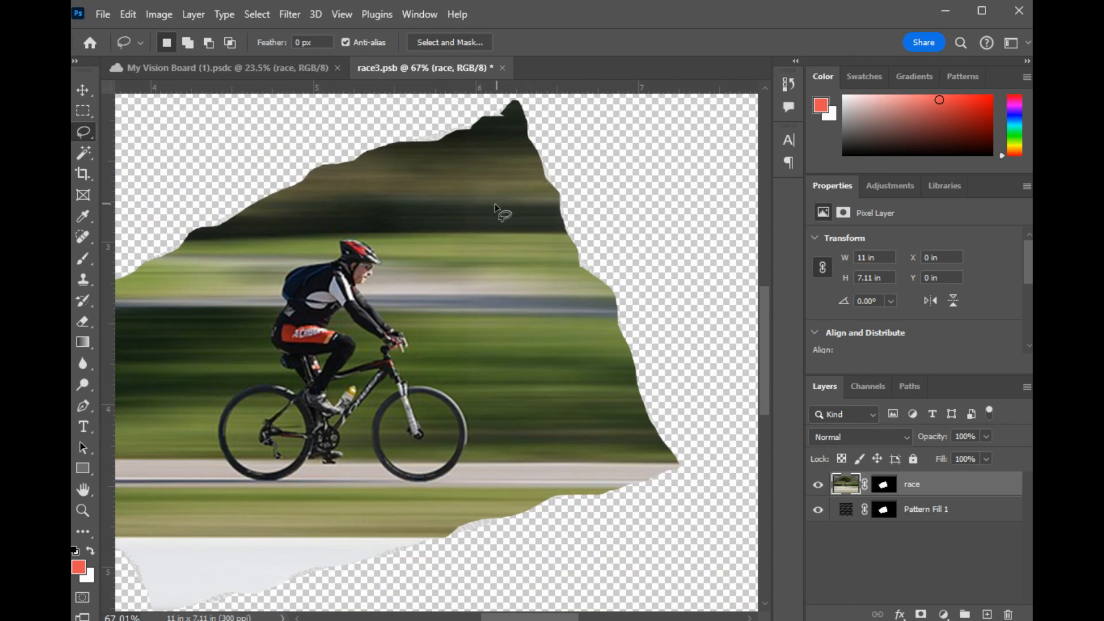
pyautogui.moveTo(505, 177); pyautogui.dragTo(525, 217)
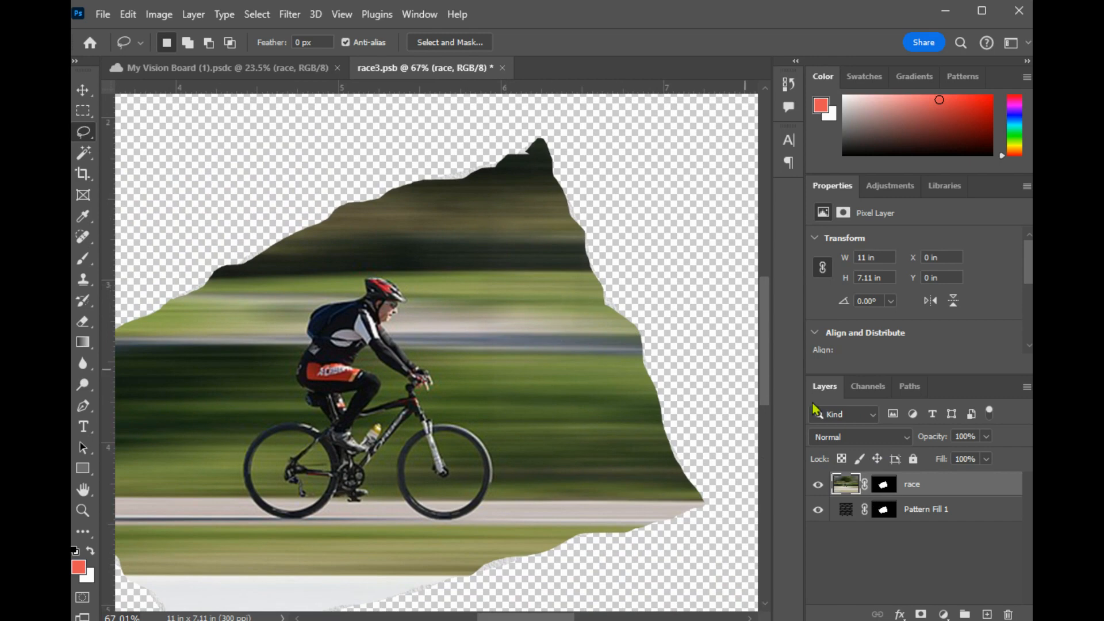
pyautogui.keyDown('alt'); pyautogui.click(883, 487); pyautogui.keyUp('alt')
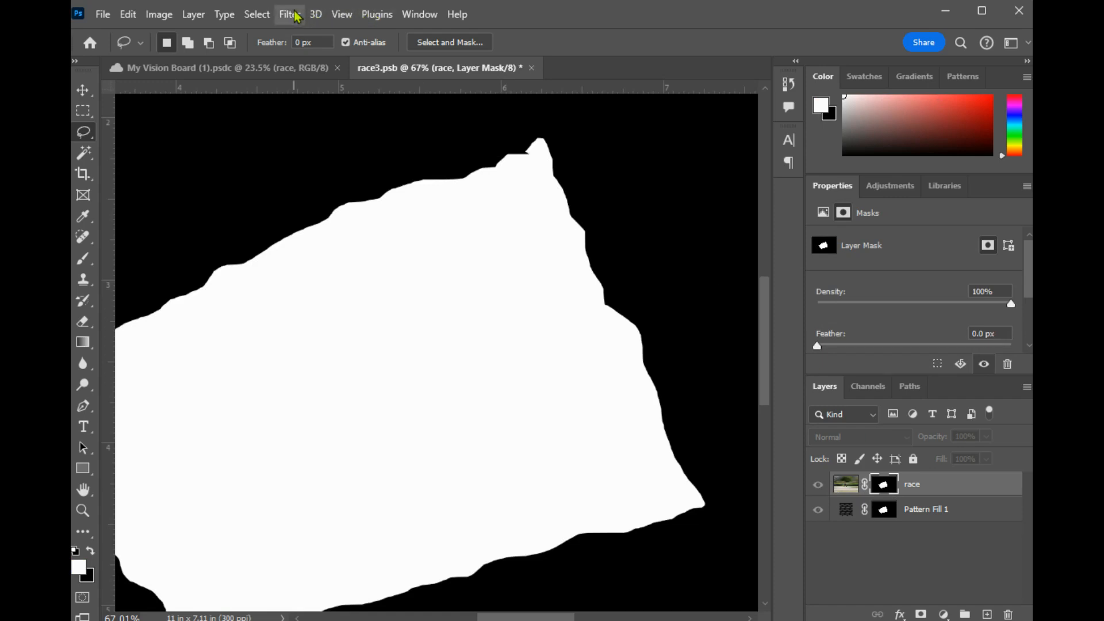
pyautogui.moveTo(324, 277)
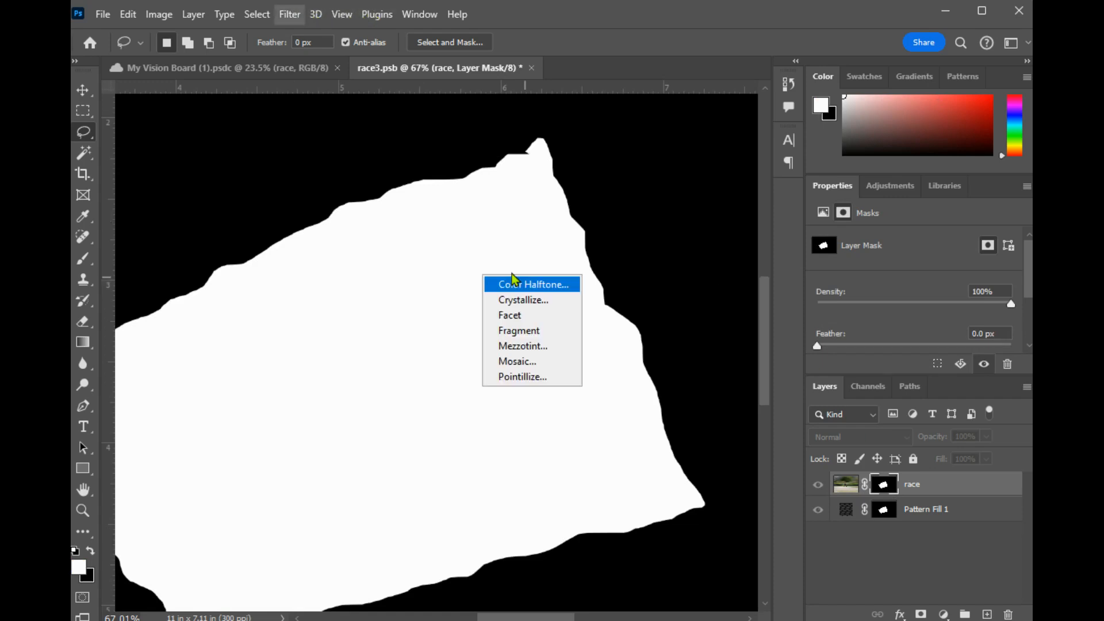
pyautogui.click(536, 297)
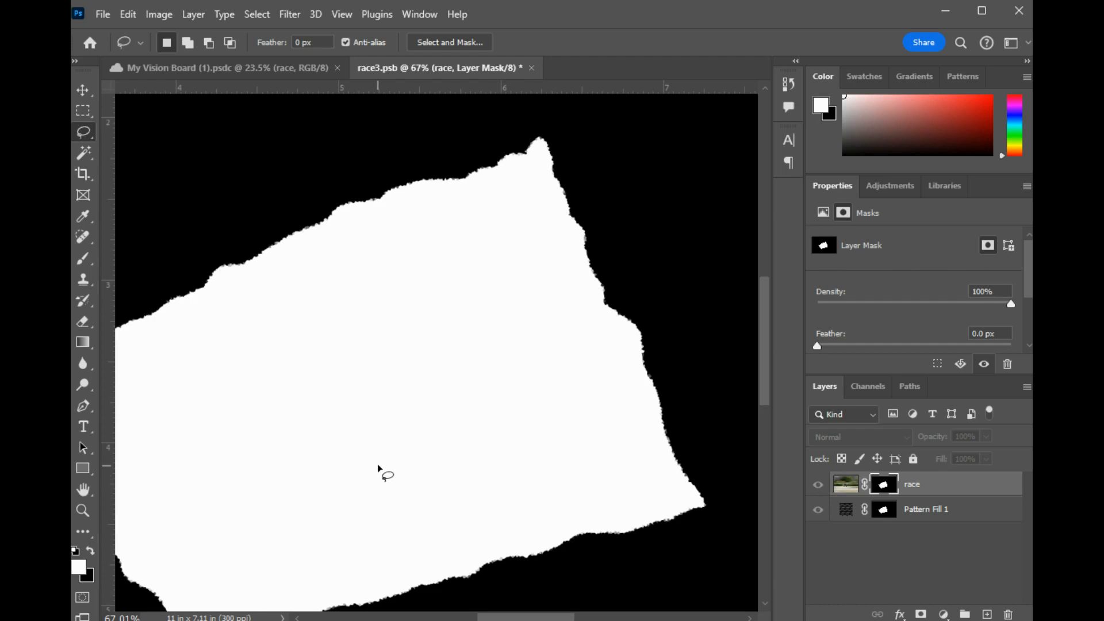
# - Apply the Crystallize filter to the pattern fill layer's mask and reselect the race layer's image
pyautogui.click(887, 513)
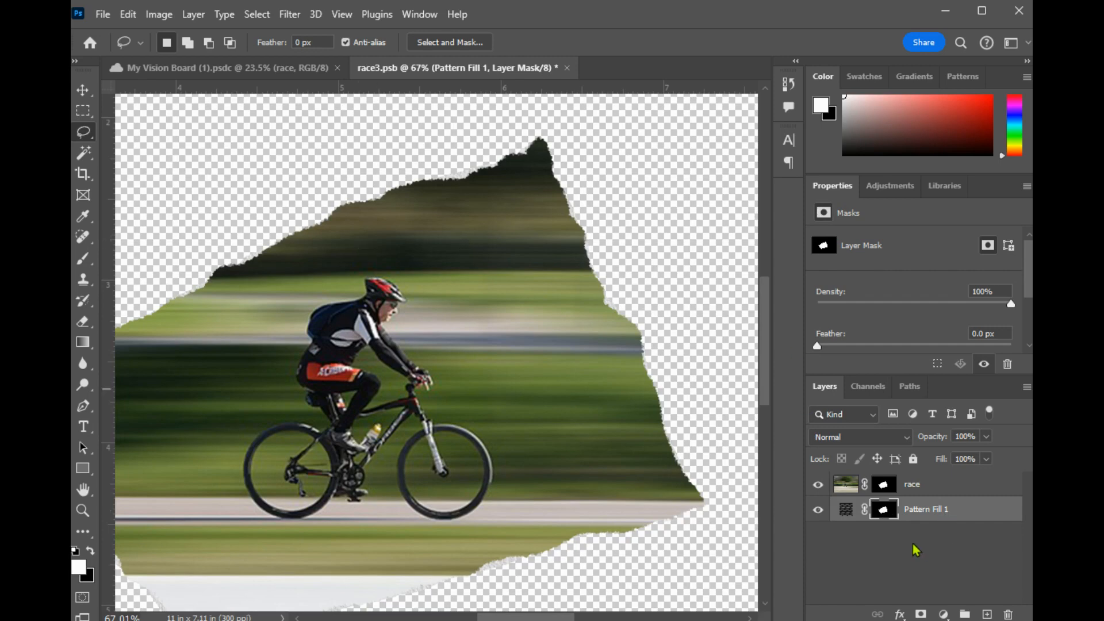
pyautogui.keyDown('alt'); pyautogui.click(887, 513); pyautogui.keyUp('alt')
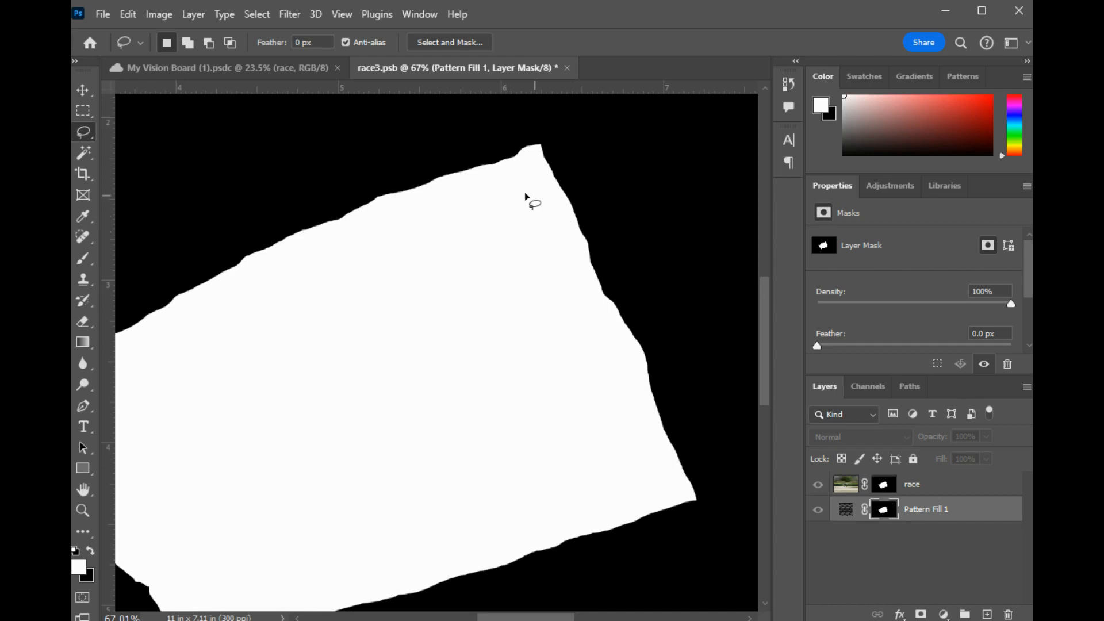
pyautogui.click(286, 15)
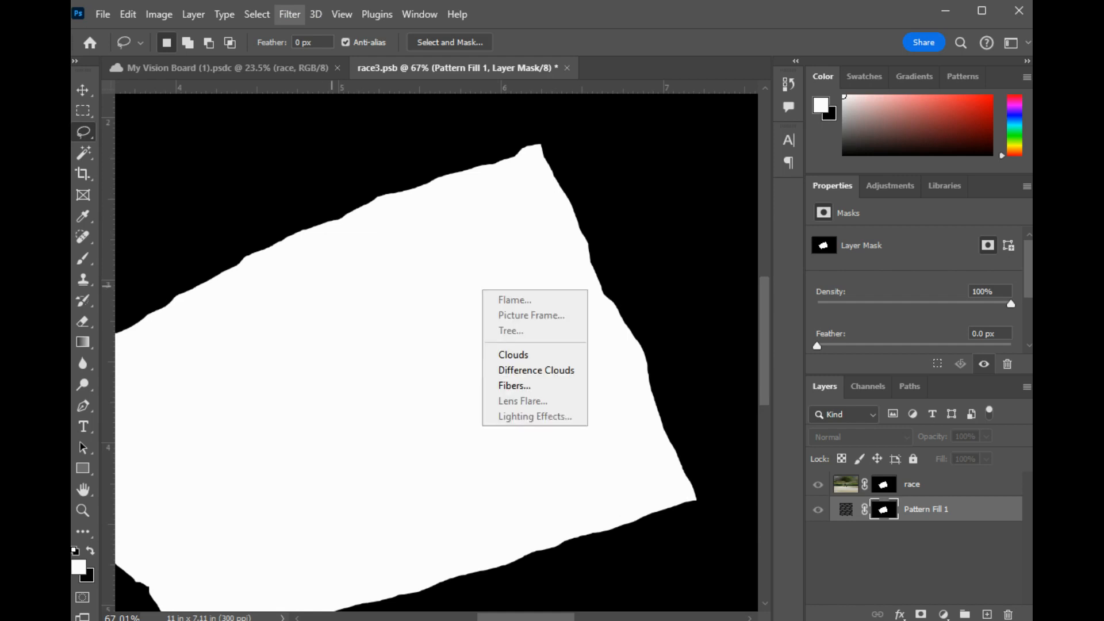
pyautogui.click(521, 300)
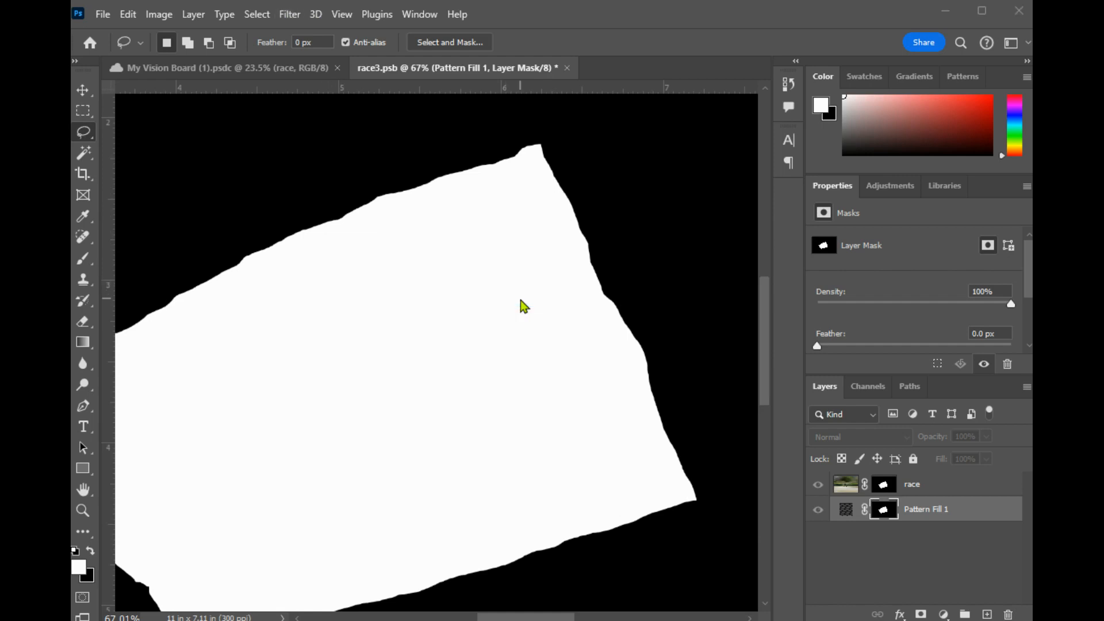
pyautogui.click(864, 136)
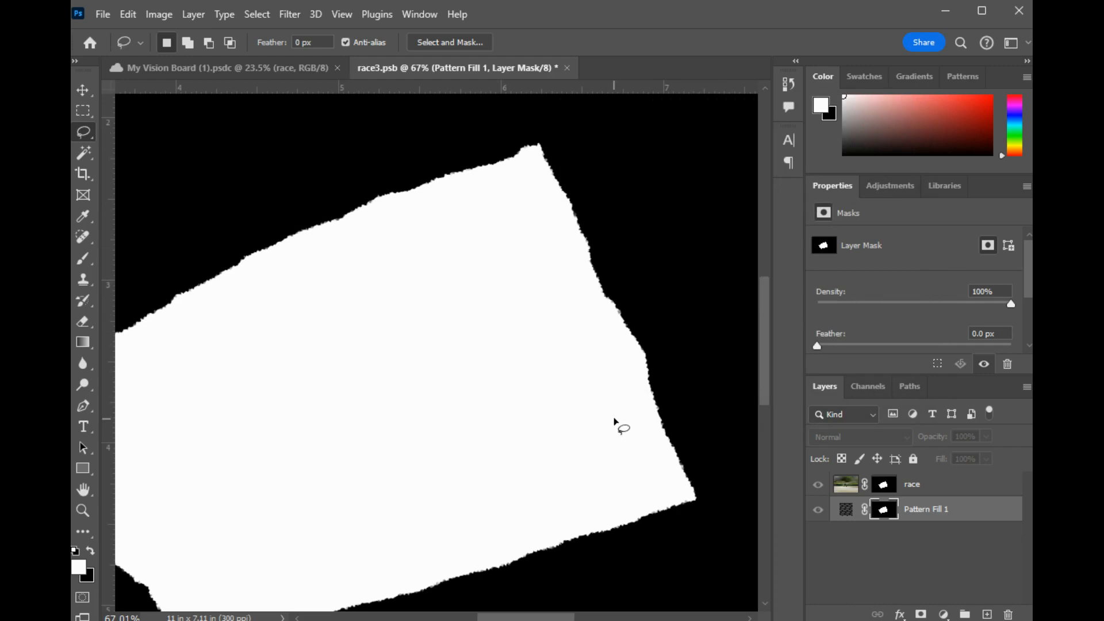
pyautogui.click(844, 487)
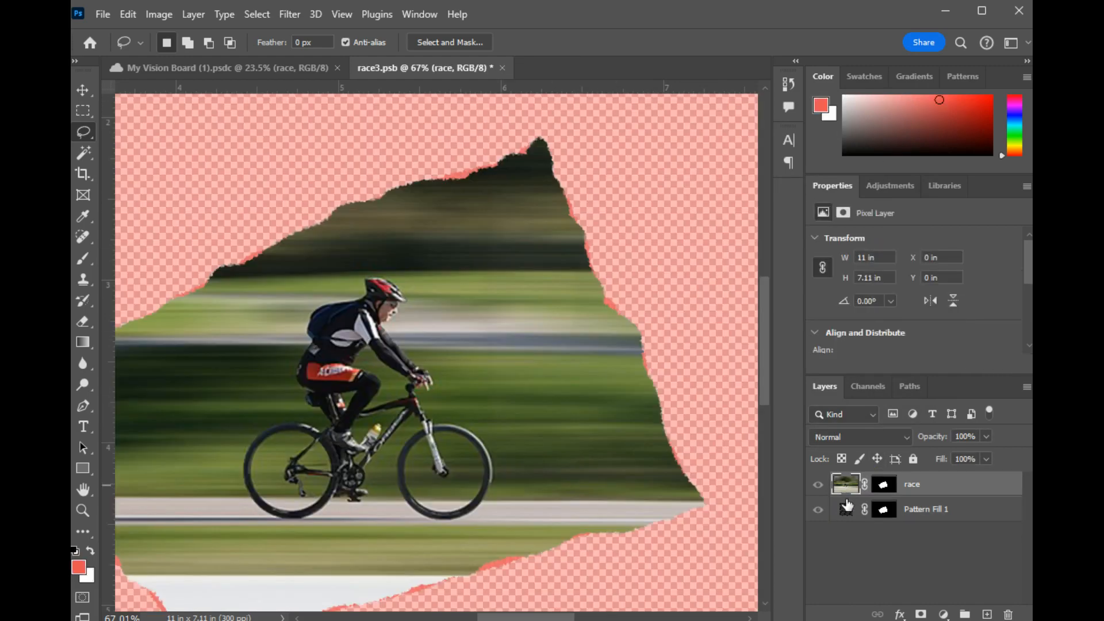
# - Close the race3.psb smart object with its changes saved, and examine the cyclist photo's torn paper edge in the vision board
pyautogui.click(847, 509)
pyautogui.click(849, 484)
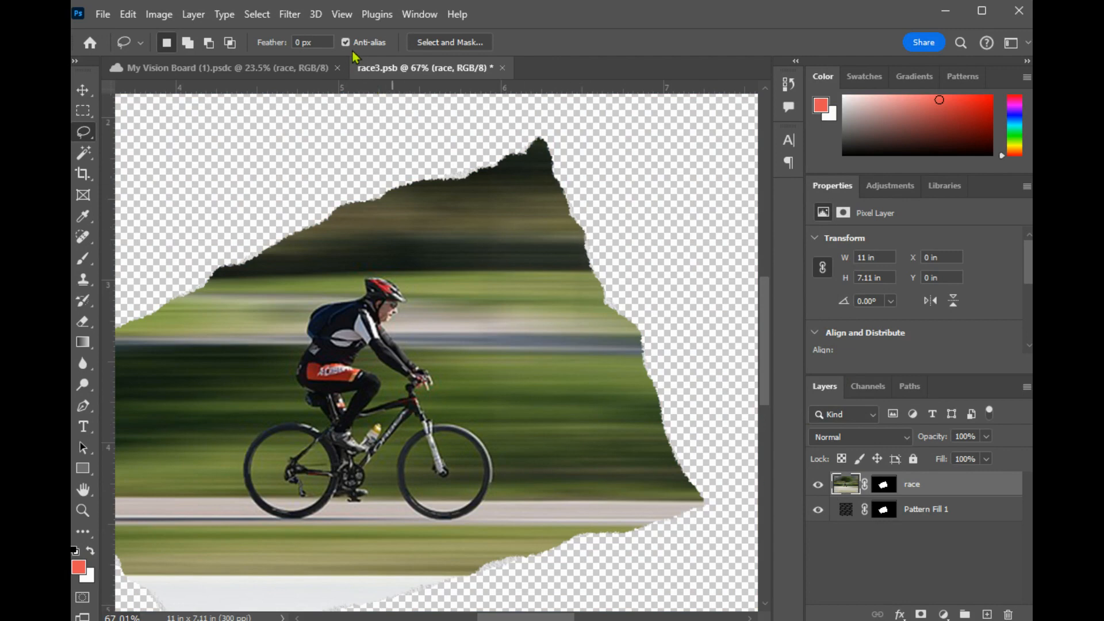
pyautogui.scroll(5, 458, 167)
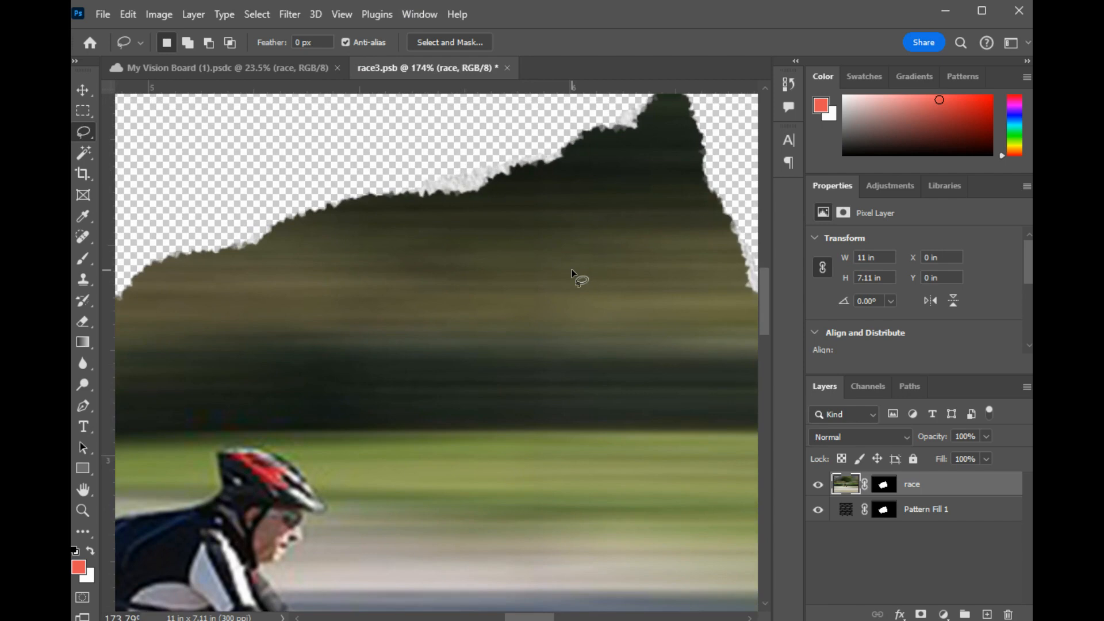
pyautogui.click(507, 68)
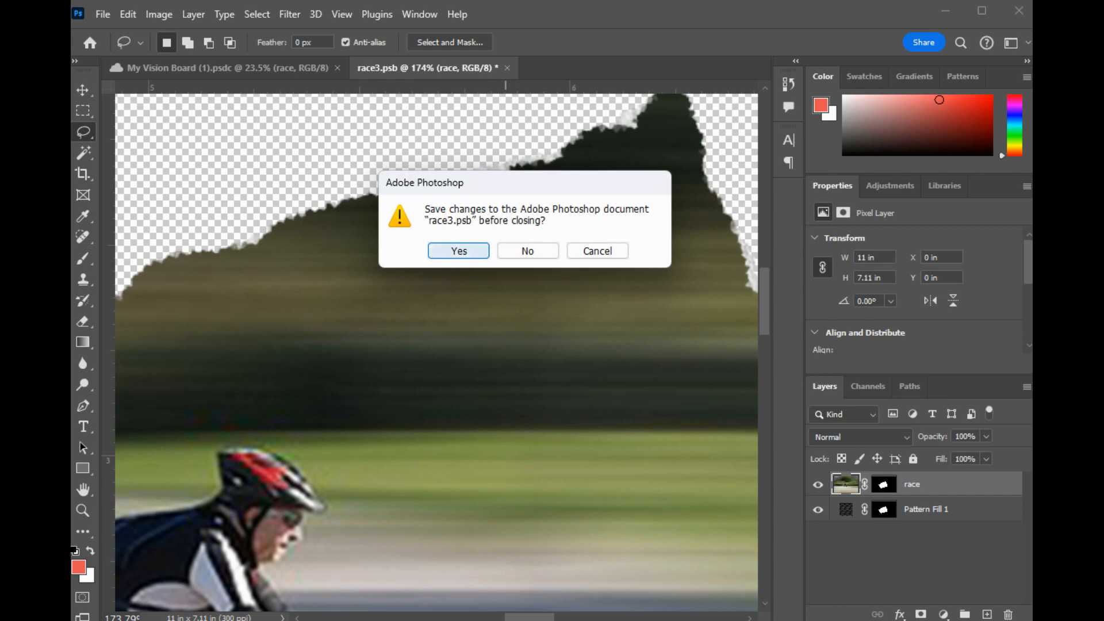
pyautogui.click(457, 249)
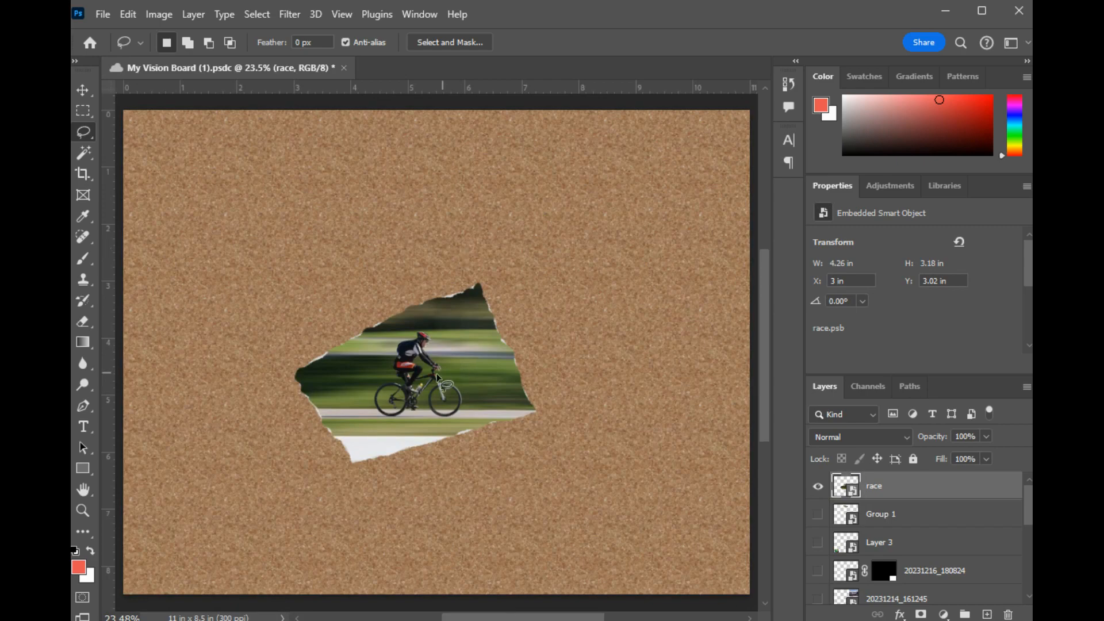
pyautogui.scroll(4, 432, 341)
pyautogui.scroll(1, 432, 341)
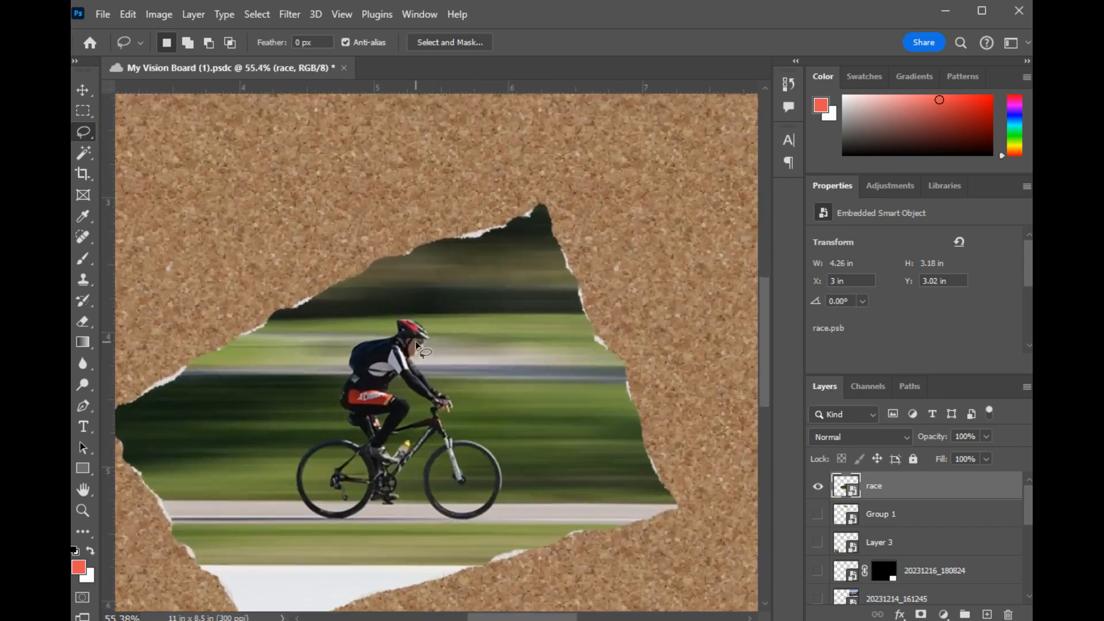
pyautogui.moveTo(412, 352)
pyautogui.mouseDown()
pyautogui.moveTo(459, 251)
pyautogui.moveTo(460, 261)
pyautogui.mouseUp()
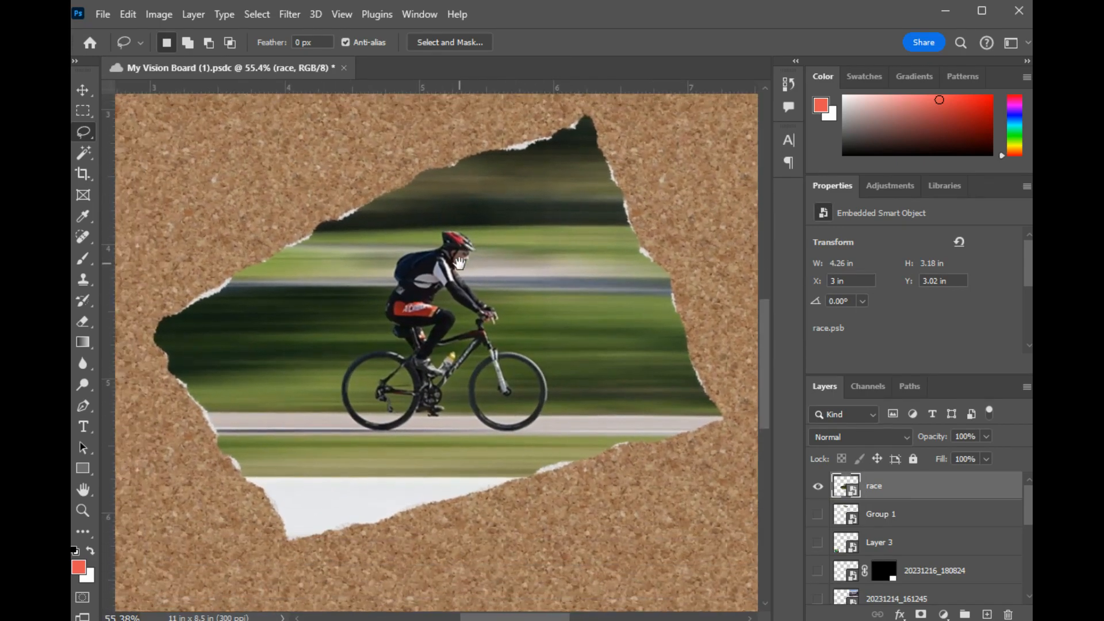